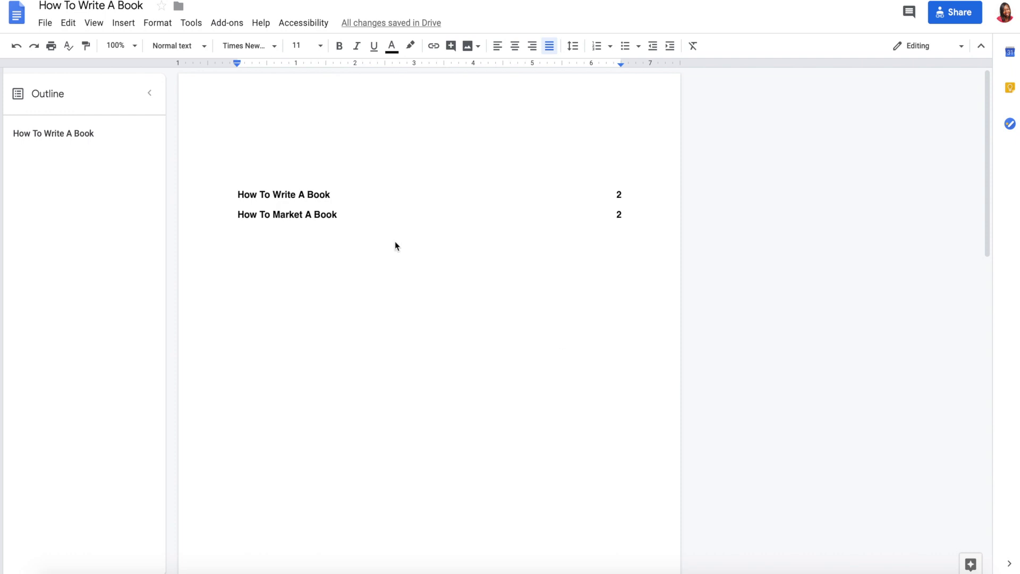
# Open the Explore panel and expand the full Topics list, including Learning curve, Blueprint, Fear and Confidence
pyautogui.click(187, 25)
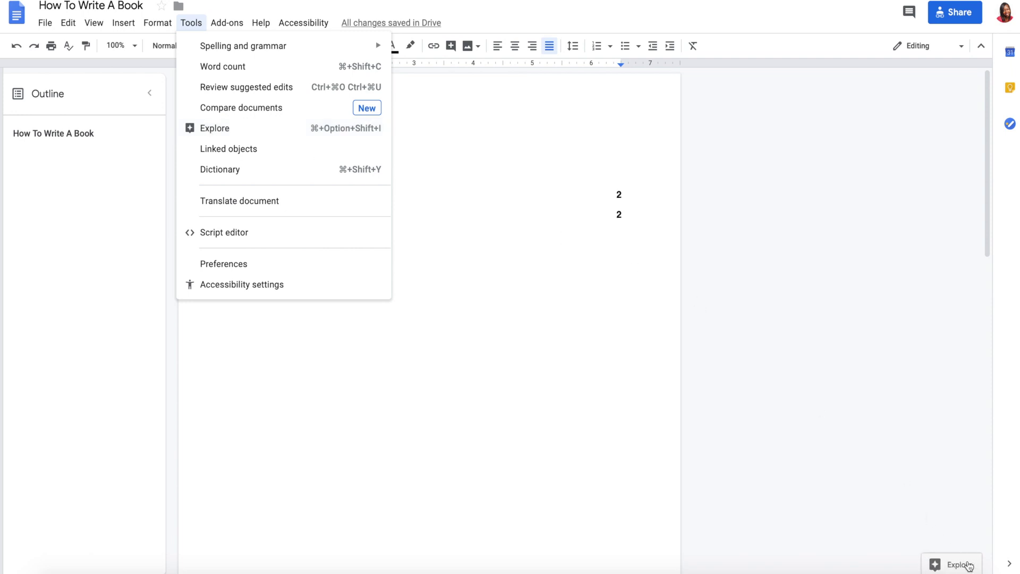
pyautogui.click(968, 565)
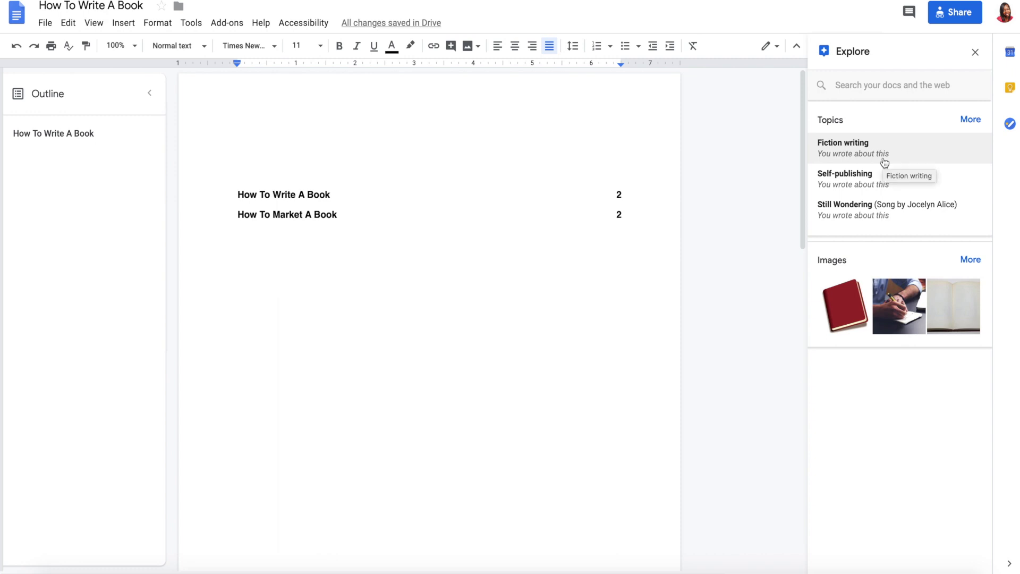
pyautogui.click(971, 120)
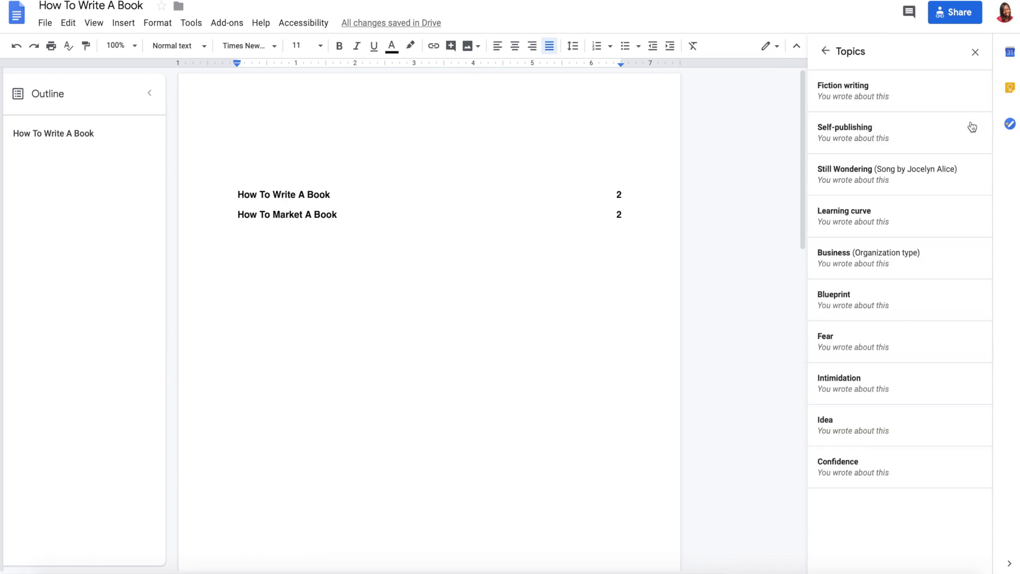
pyautogui.click(825, 51)
# Search Explore for 'writing a book' and cite the first web result as a footnote after 'publish?'
pyautogui.click(850, 89)
pyautogui.write('writing a book')
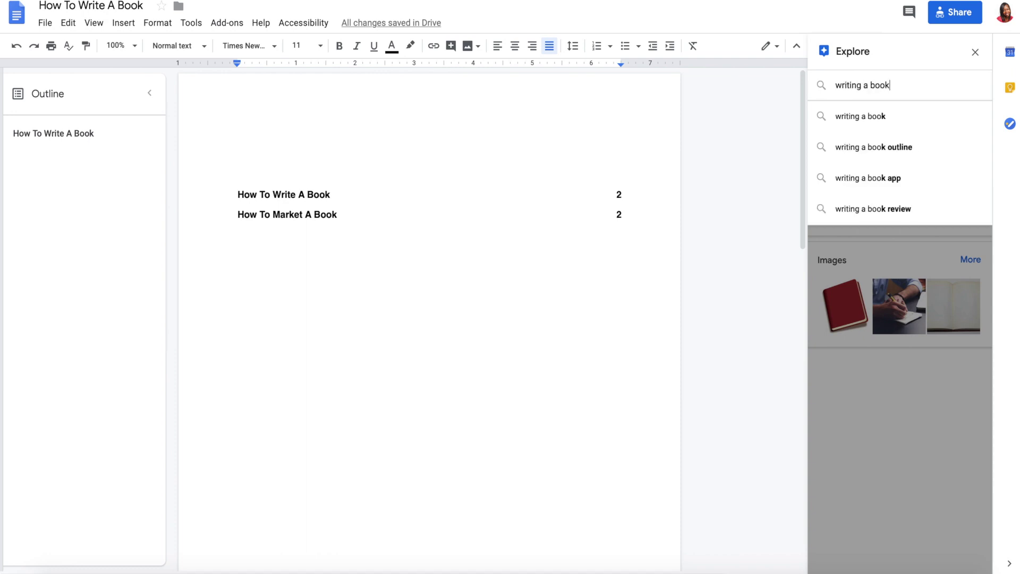
pyautogui.press('Return')
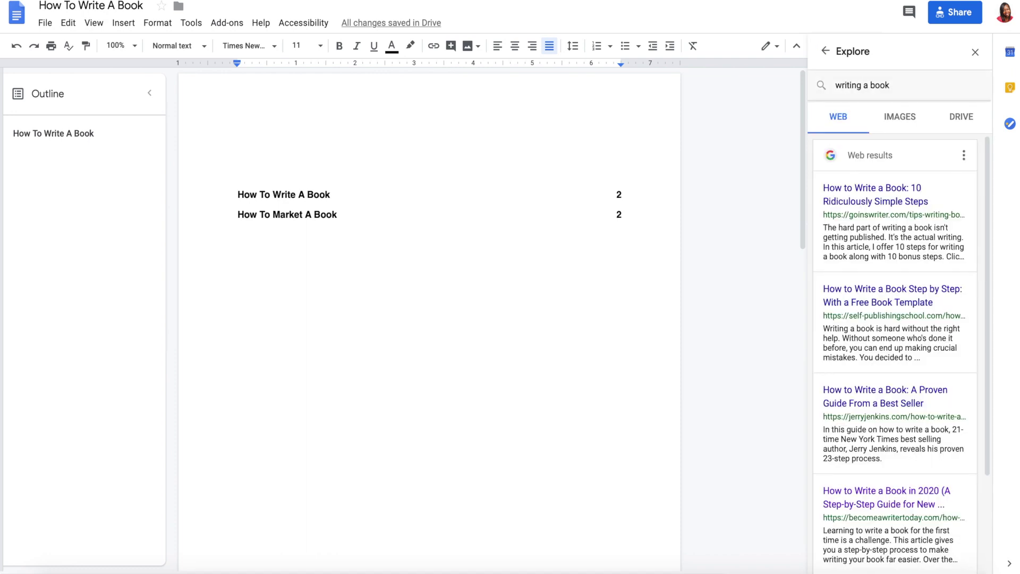
pyautogui.moveTo(928, 204)
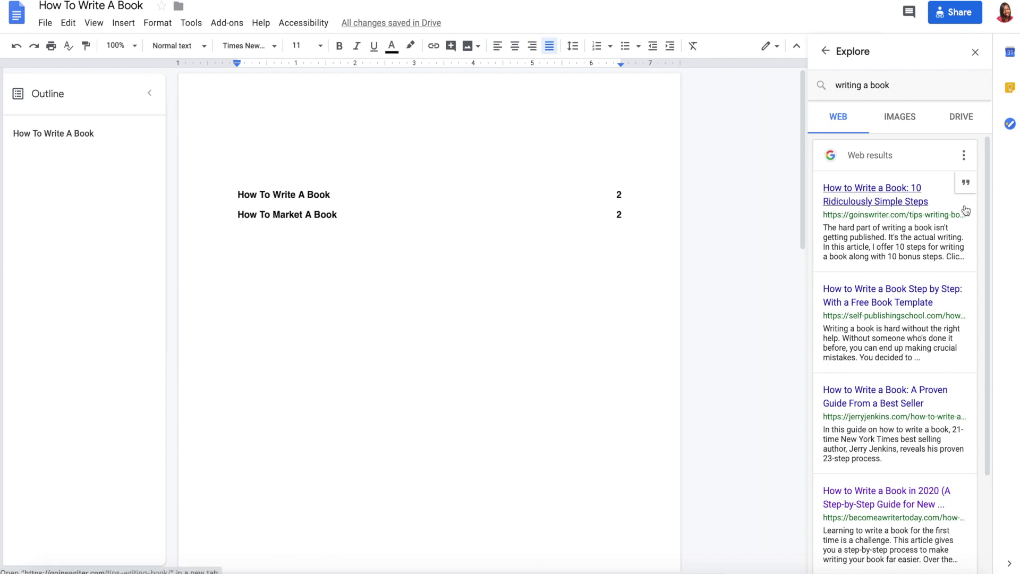
pyautogui.scroll(-4, 757, 334)
pyautogui.scroll(-1, 755, 330)
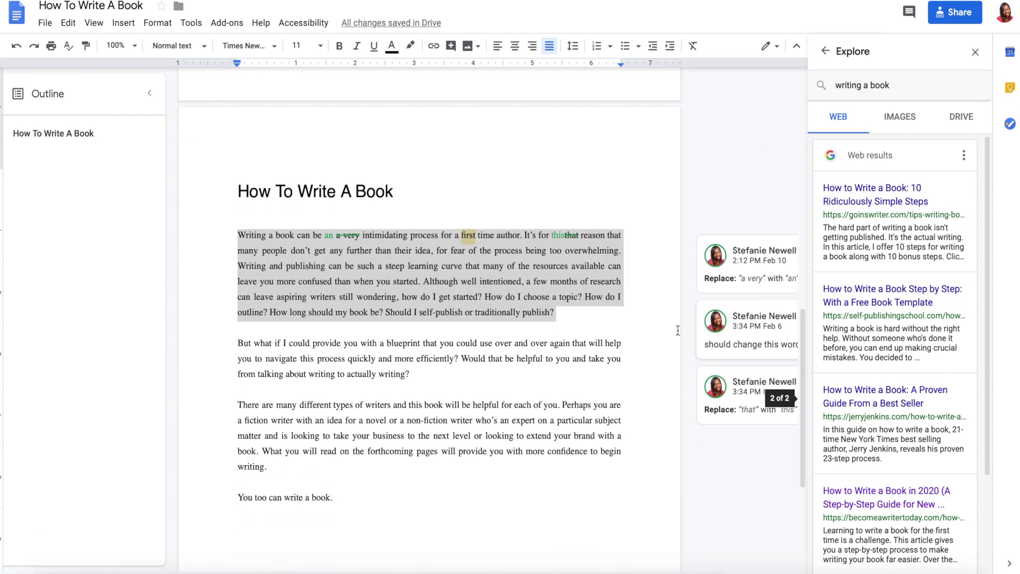
pyautogui.click(558, 312)
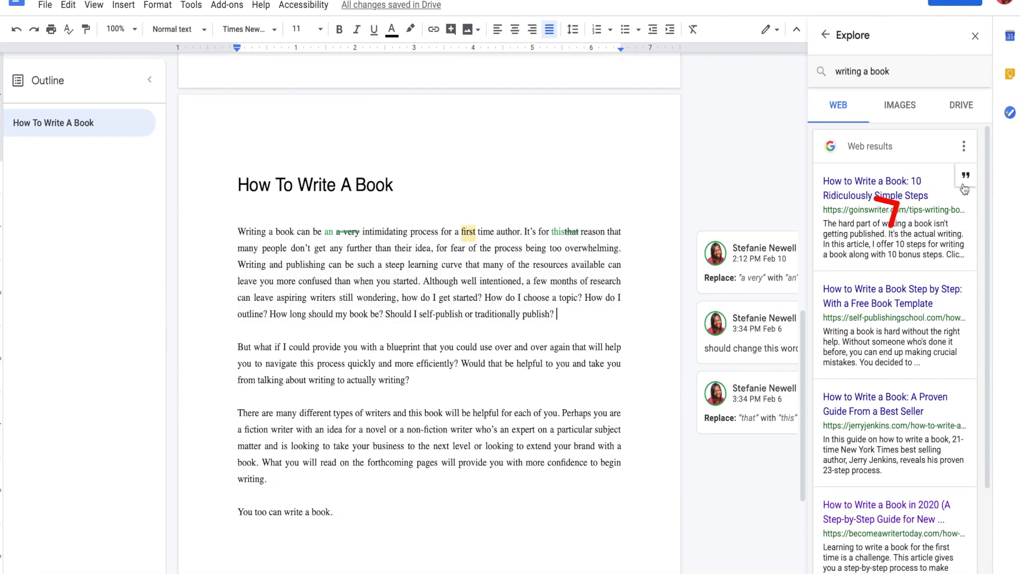
pyautogui.click(965, 183)
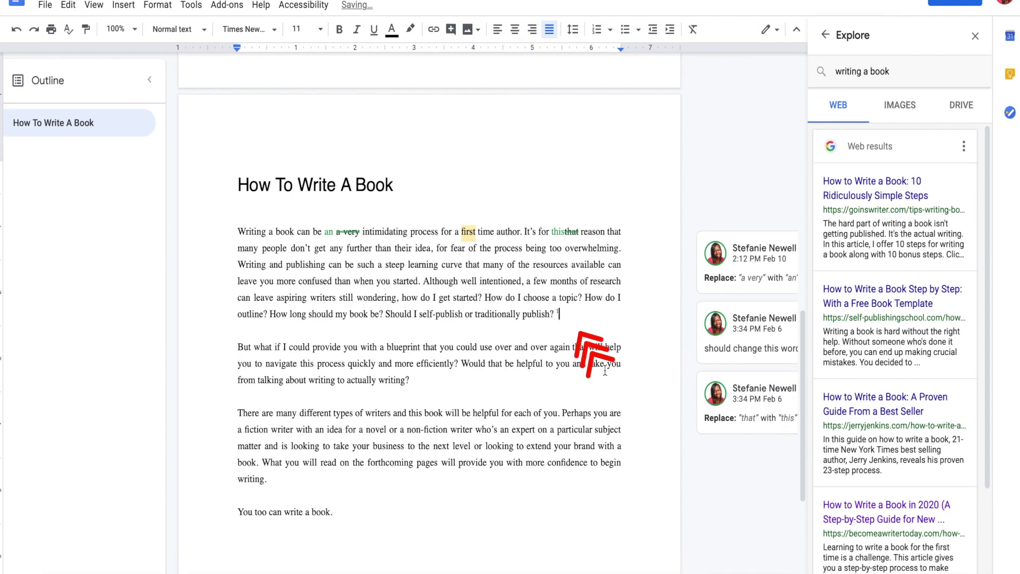
# Browse the Images and Drive results for the 'writing a book' search
pyautogui.scroll(-4, 579, 329)
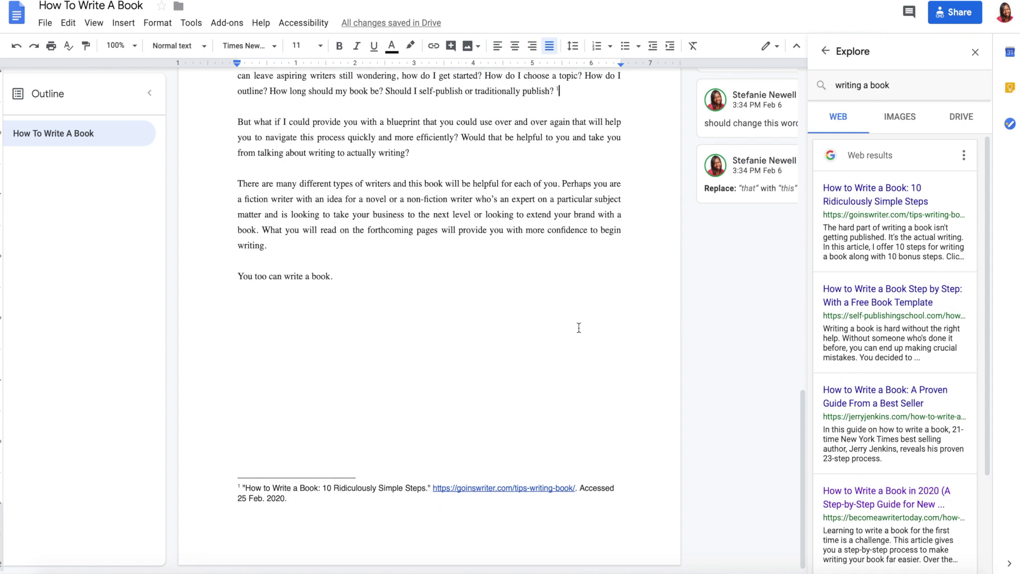
pyautogui.click(904, 127)
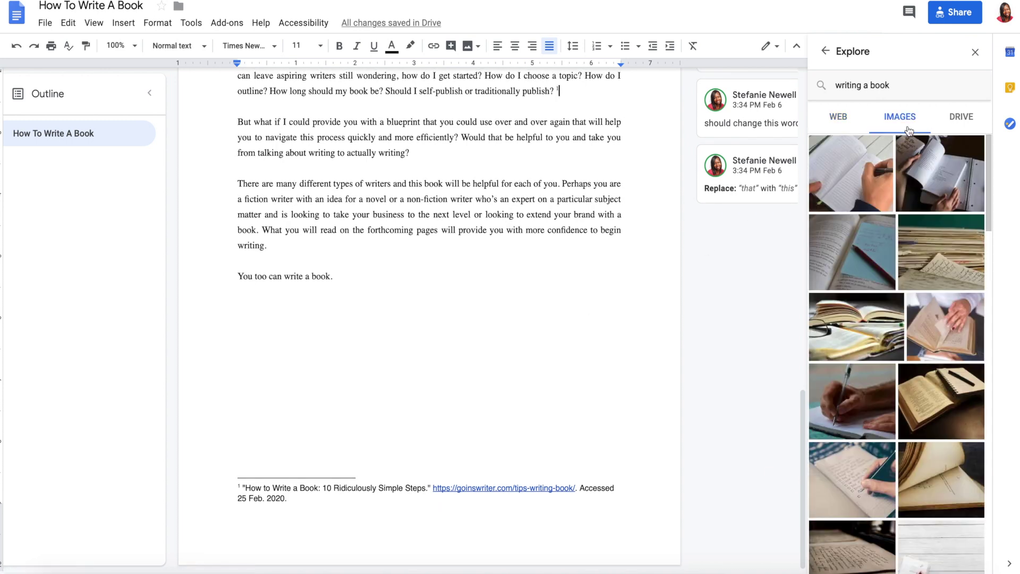
pyautogui.click(960, 127)
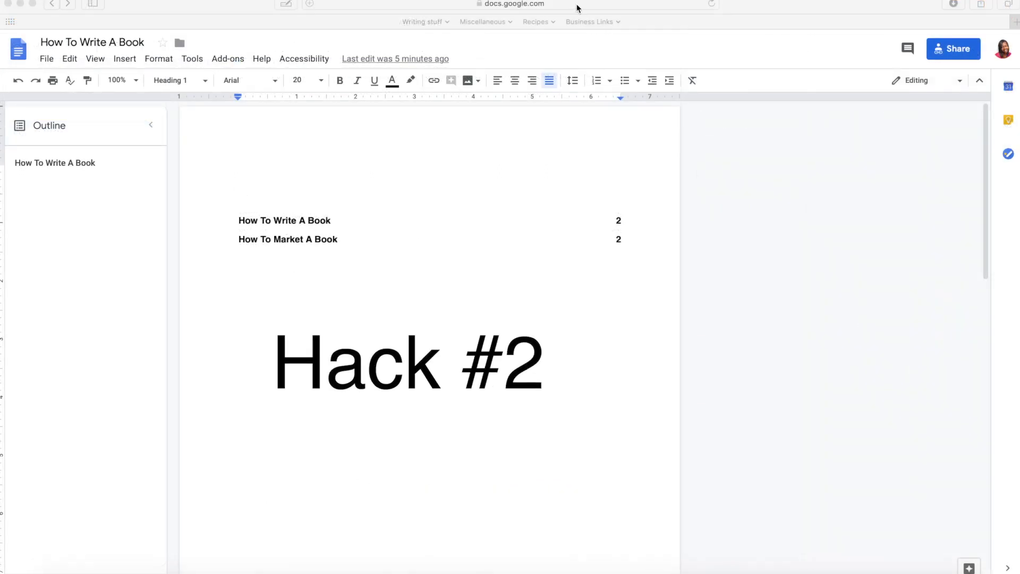
pyautogui.click(578, 8)
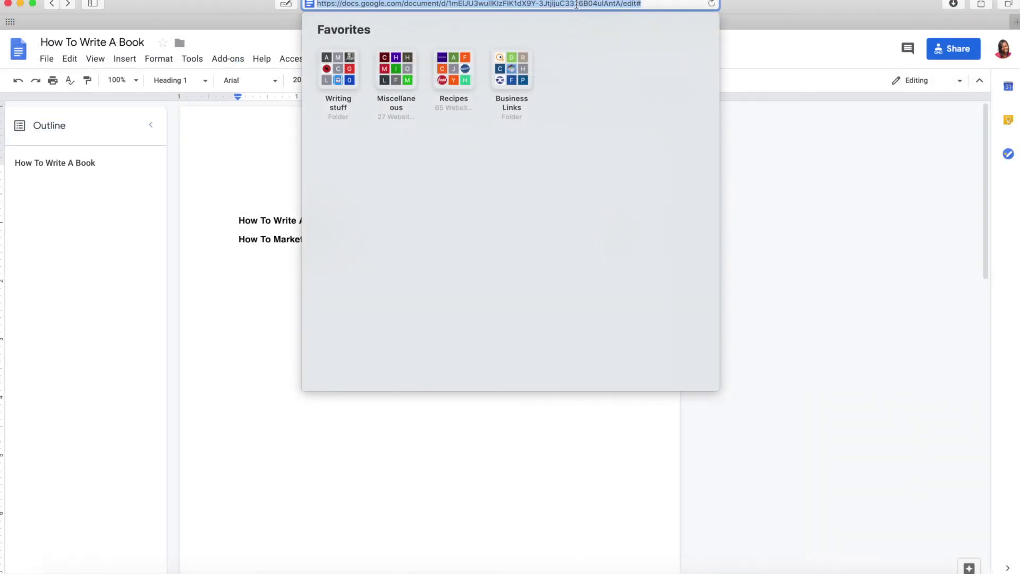
pyautogui.moveTo(622, 4); pyautogui.dragTo(644, 13)
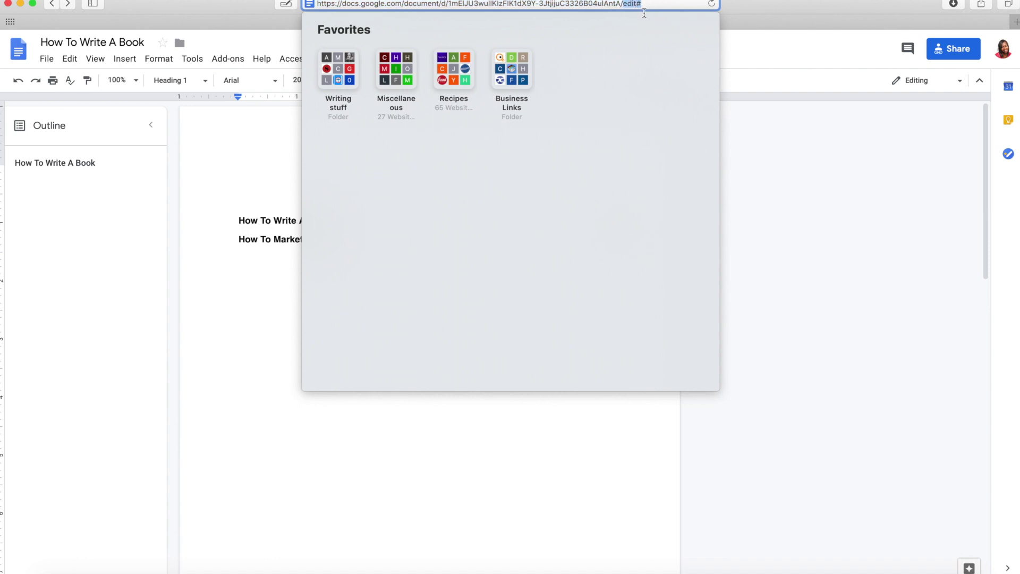
pyautogui.click(606, 9)
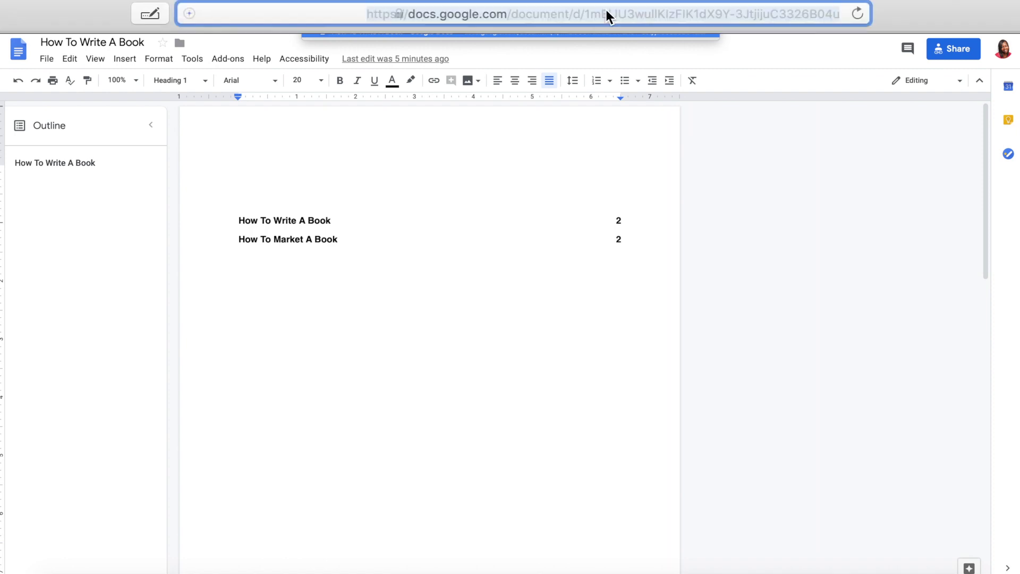
pyautogui.click(709, 13)
pyautogui.moveTo(709, 13); pyautogui.dragTo(744, 15)
pyautogui.write('preview')
pyautogui.press('Return')
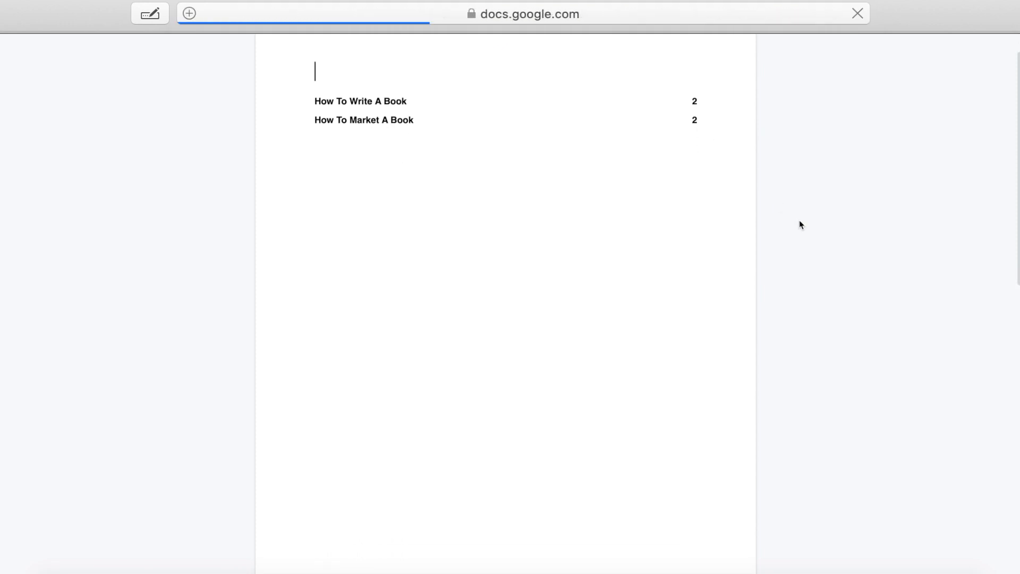
pyautogui.scroll(-10, 800, 221)
pyautogui.scroll(-5, 799, 221)
pyautogui.scroll(-2, 799, 223)
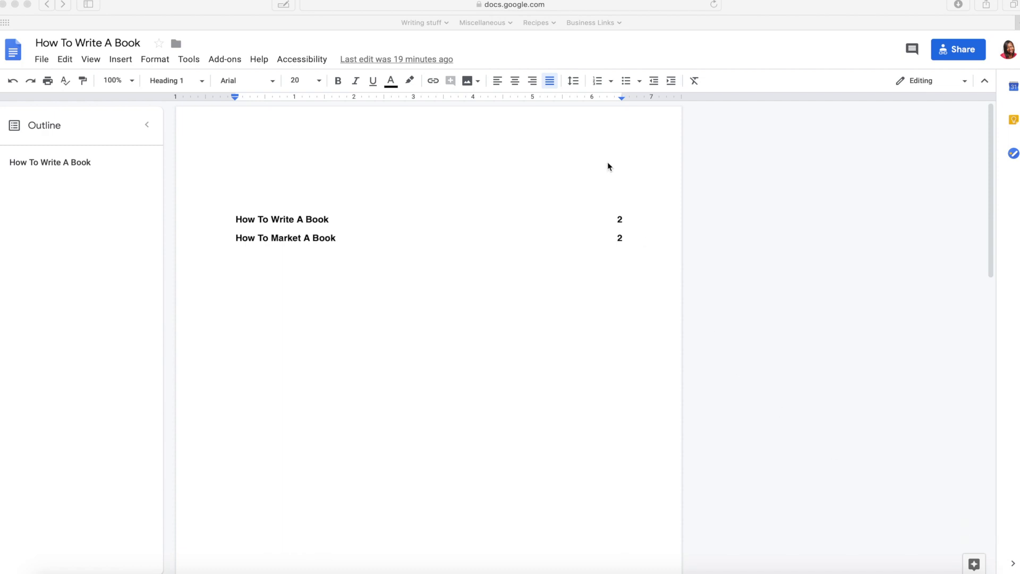
# Enter 'dr' in Safari's address bar to load drive.google.com
pyautogui.click(538, 5)
pyautogui.click(538, 5)
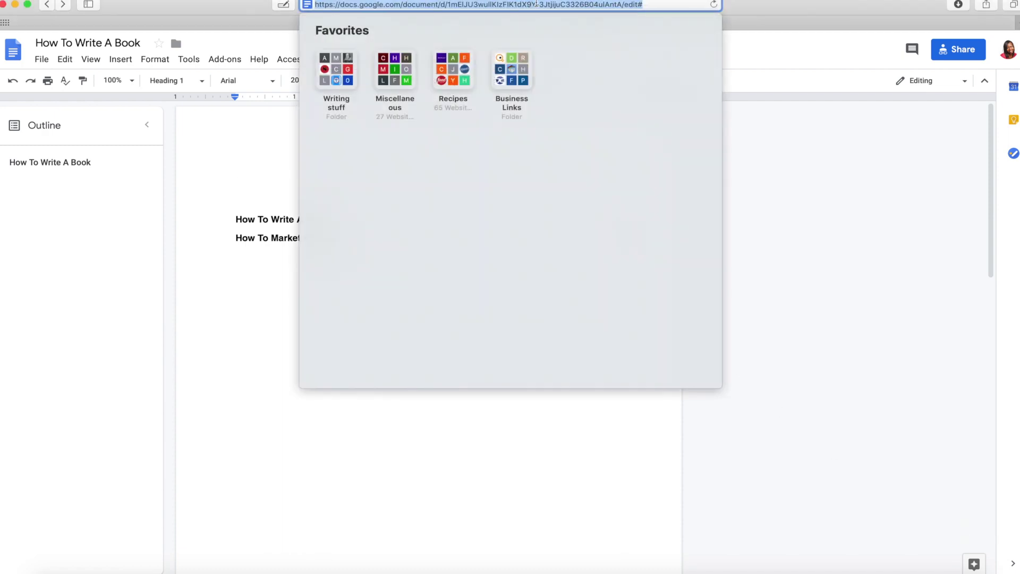
pyautogui.write('dri')
pyautogui.press('Return')
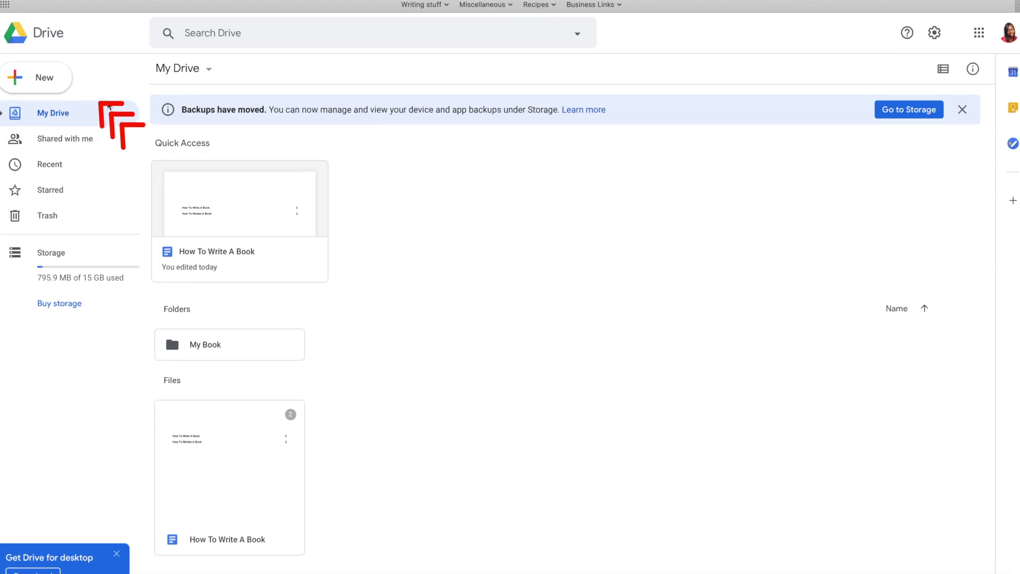
# Start creating a new folder in My Drive, then cancel it
pyautogui.click(57, 84)
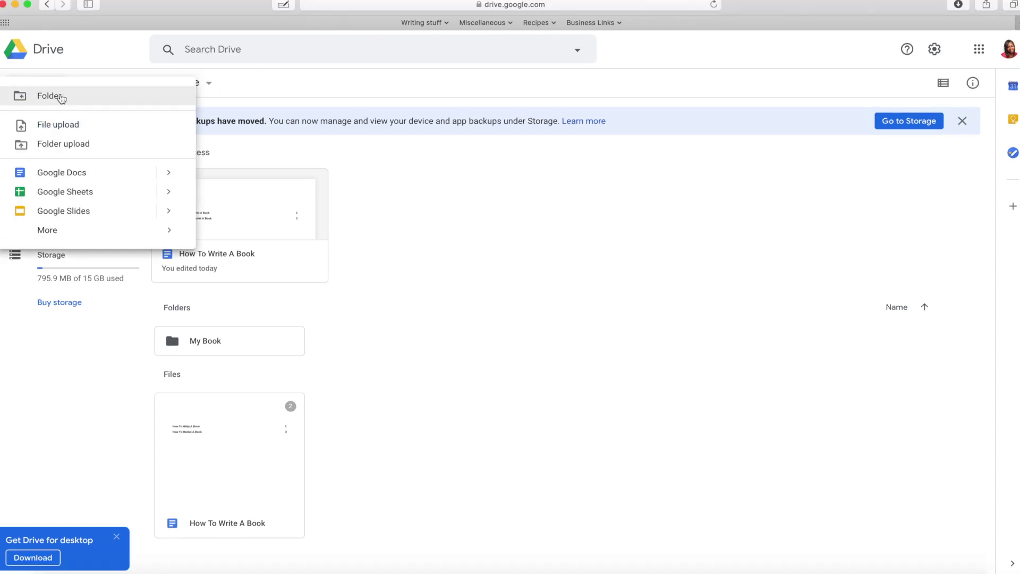
pyautogui.click(53, 83)
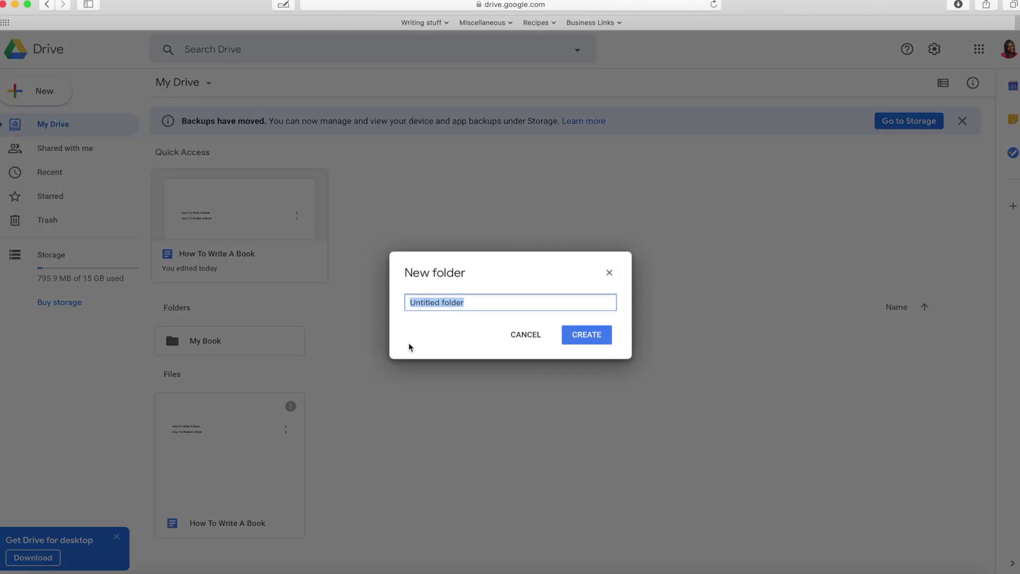
pyautogui.click(525, 337)
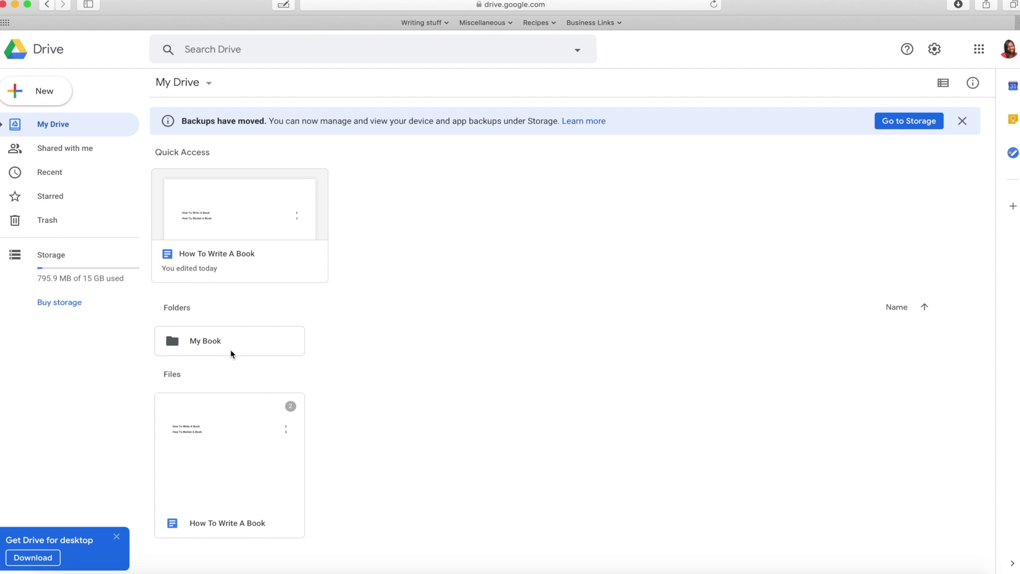
# Open the My Book folder and create a blank Google Doc inside it
pyautogui.doubleClick(216, 342)
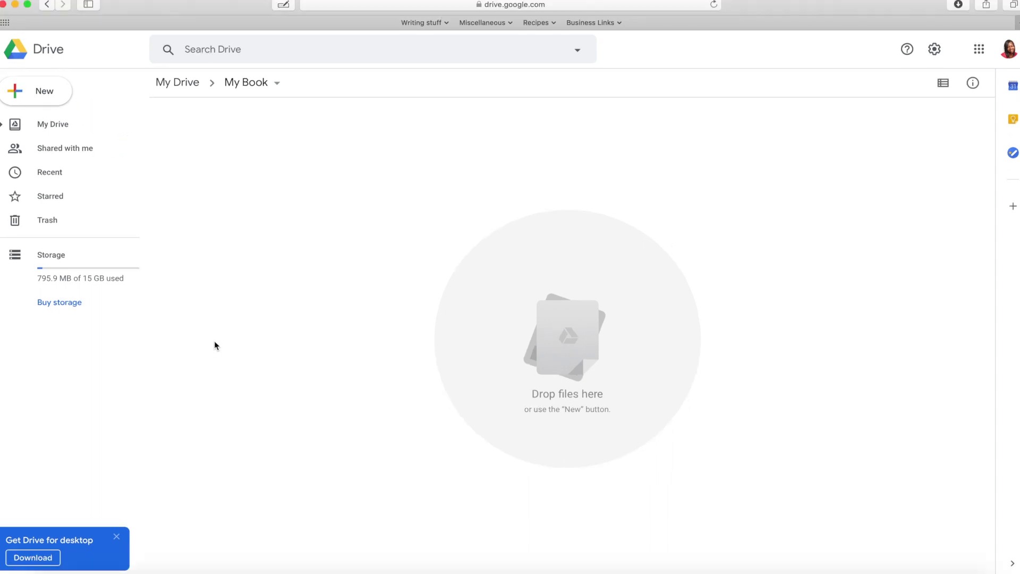
pyautogui.click(47, 91)
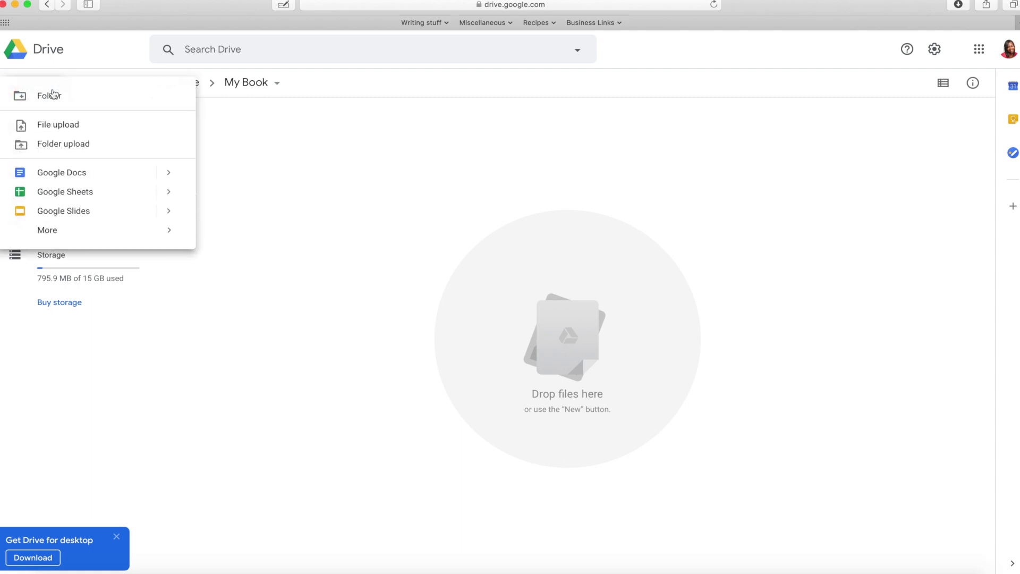
pyautogui.moveTo(161, 175)
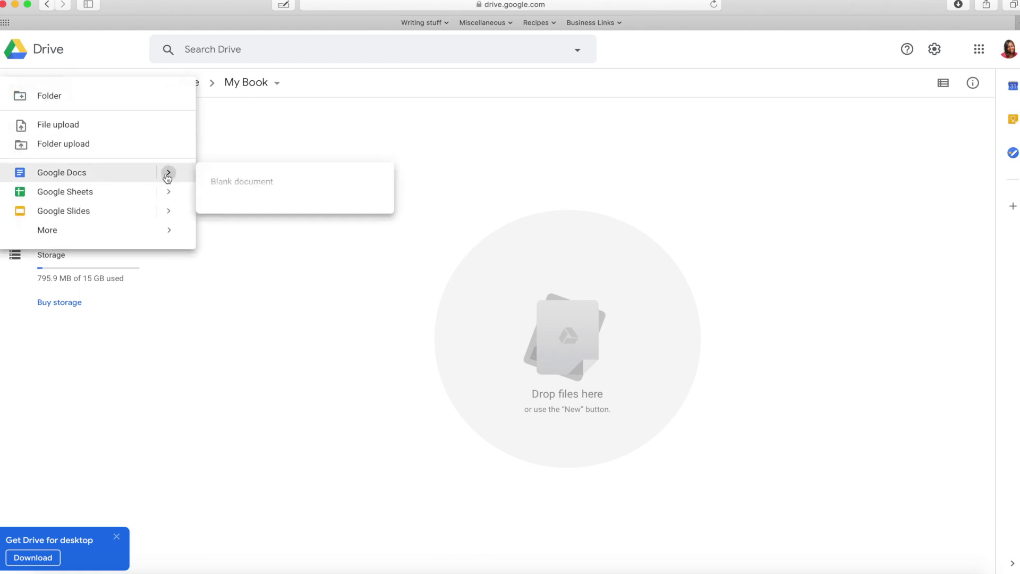
pyautogui.click(254, 188)
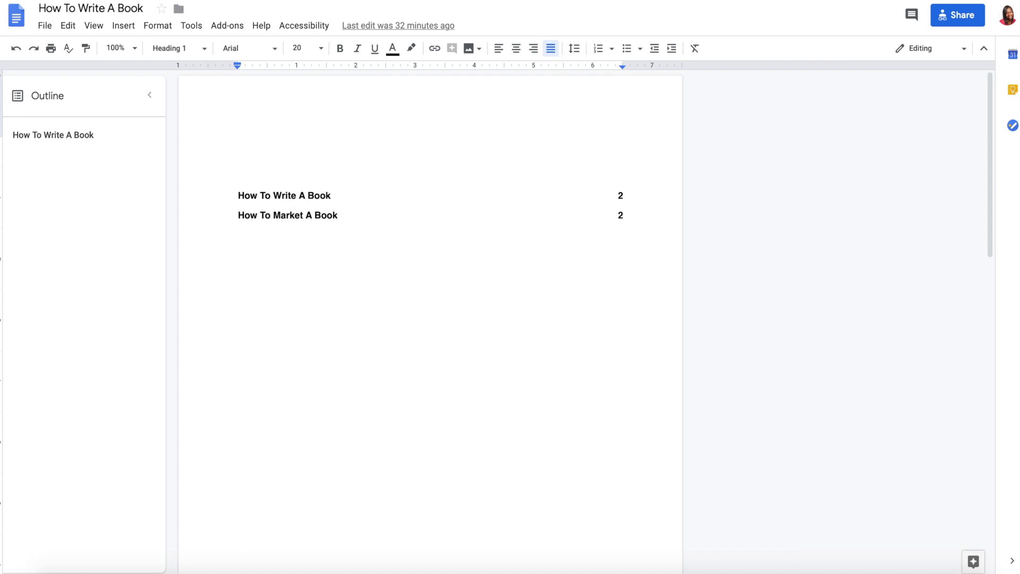
# Open the version history and name the current version 'Second draft'
pyautogui.click(45, 26)
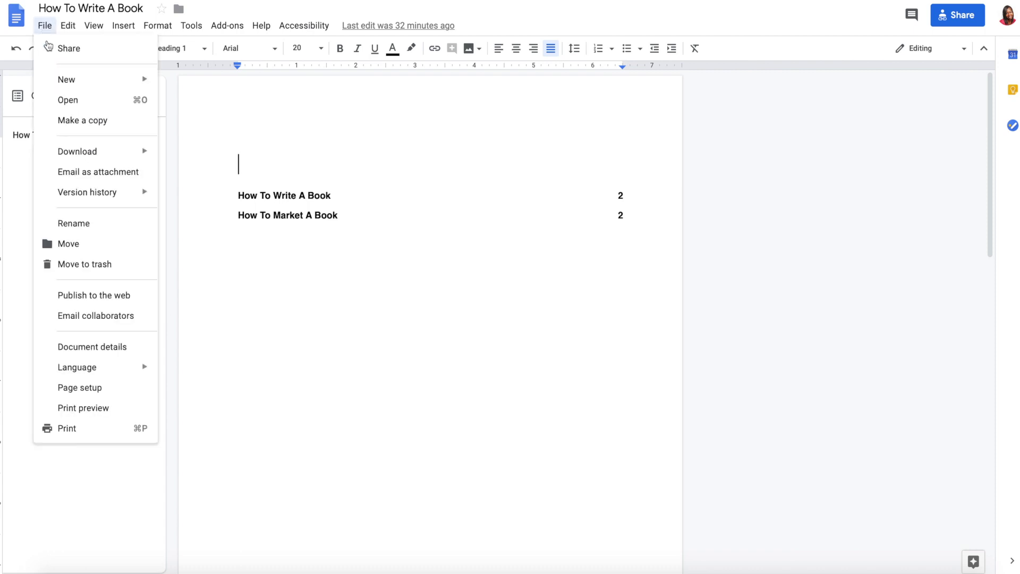
pyautogui.moveTo(83, 193)
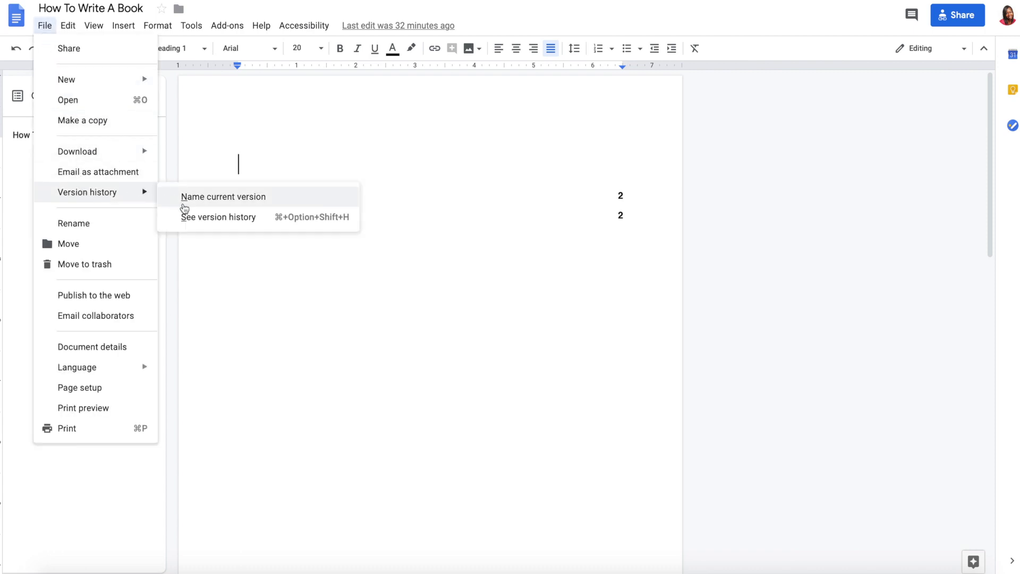
pyautogui.click(192, 218)
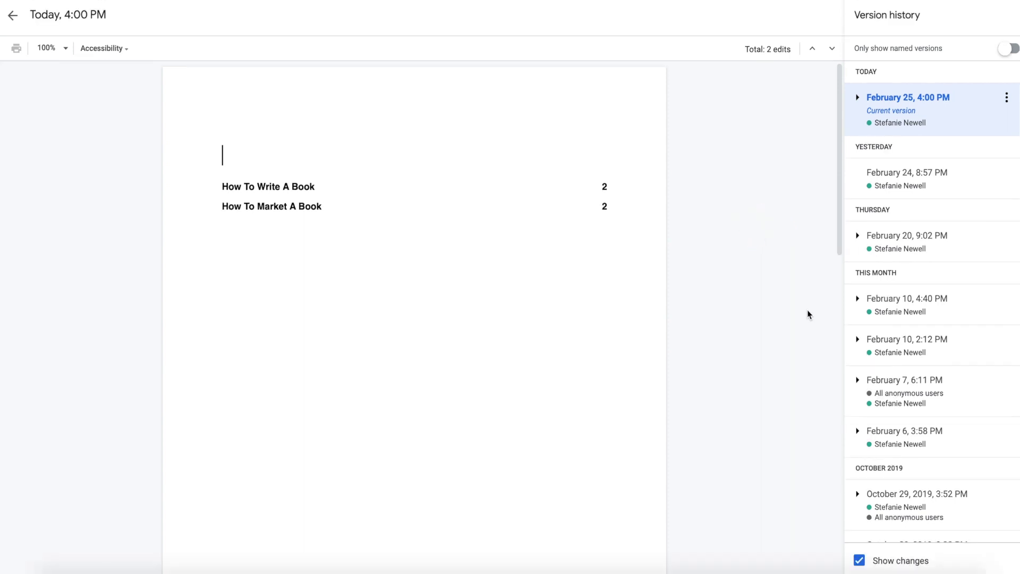
pyautogui.click(1006, 99)
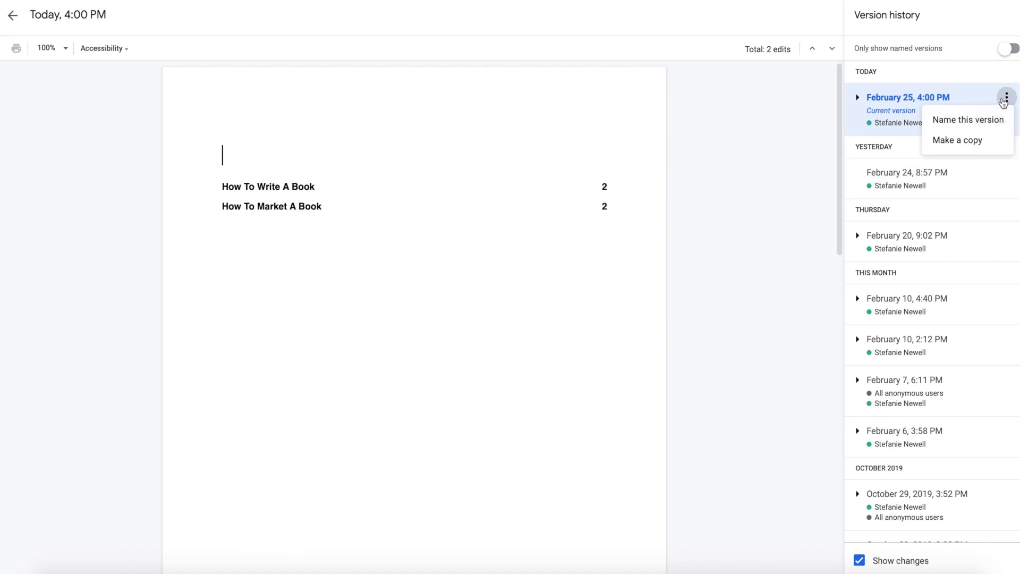
pyautogui.click(993, 129)
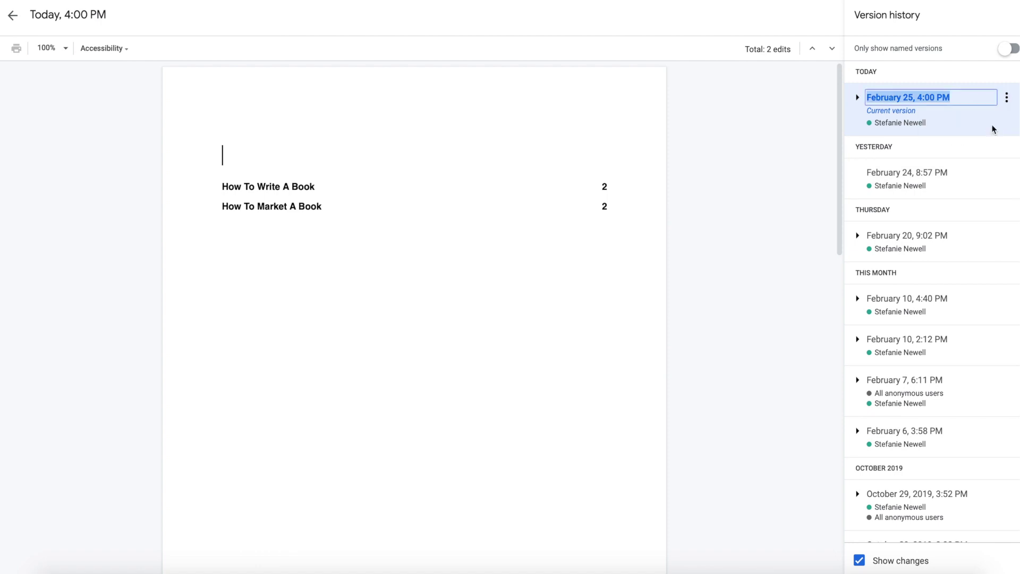
pyautogui.write('Second dr')
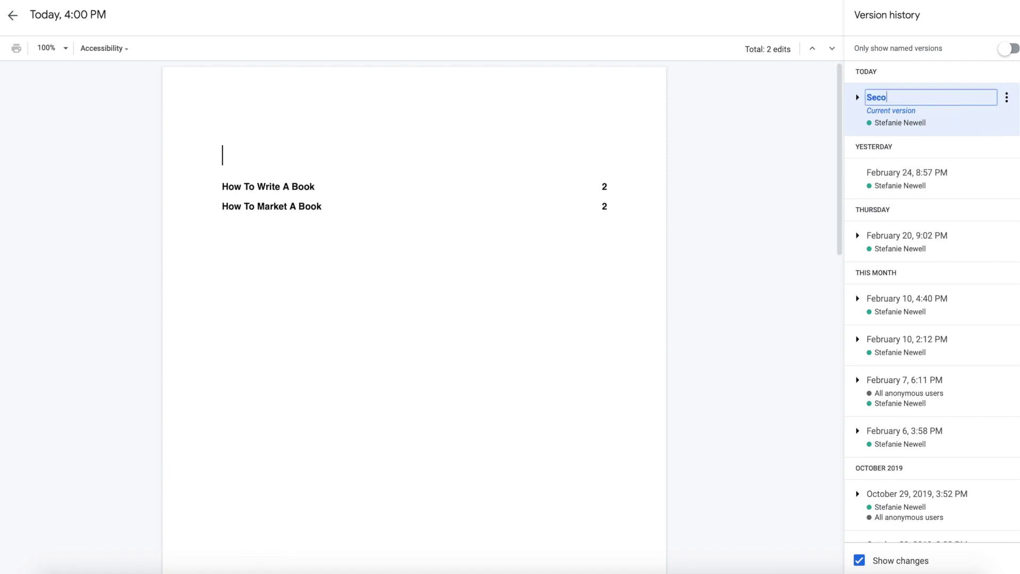
pyautogui.write('aft')
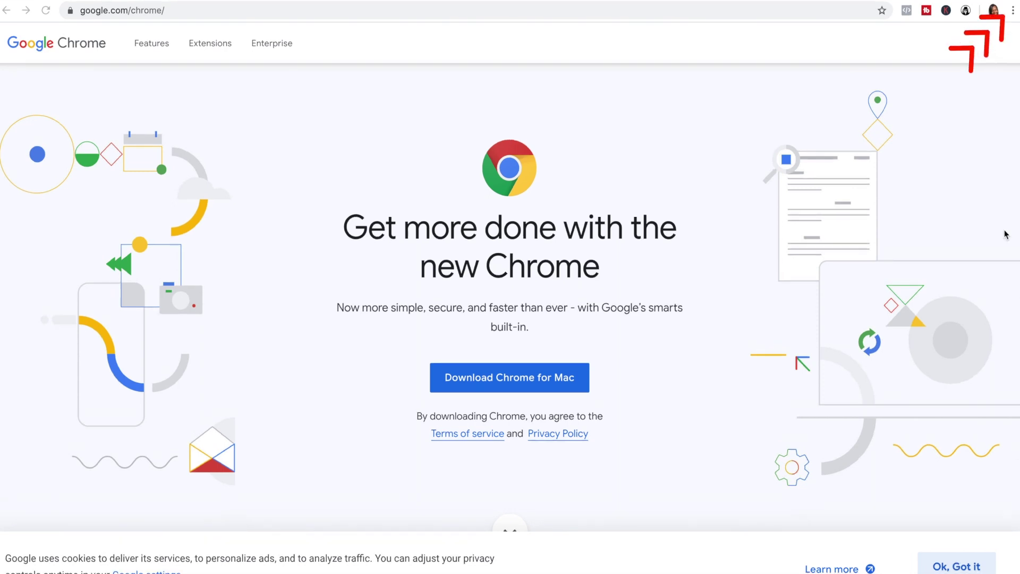
# Go from Chrome's installed Extensions page to the Chrome Web Store
pyautogui.click(1012, 29)
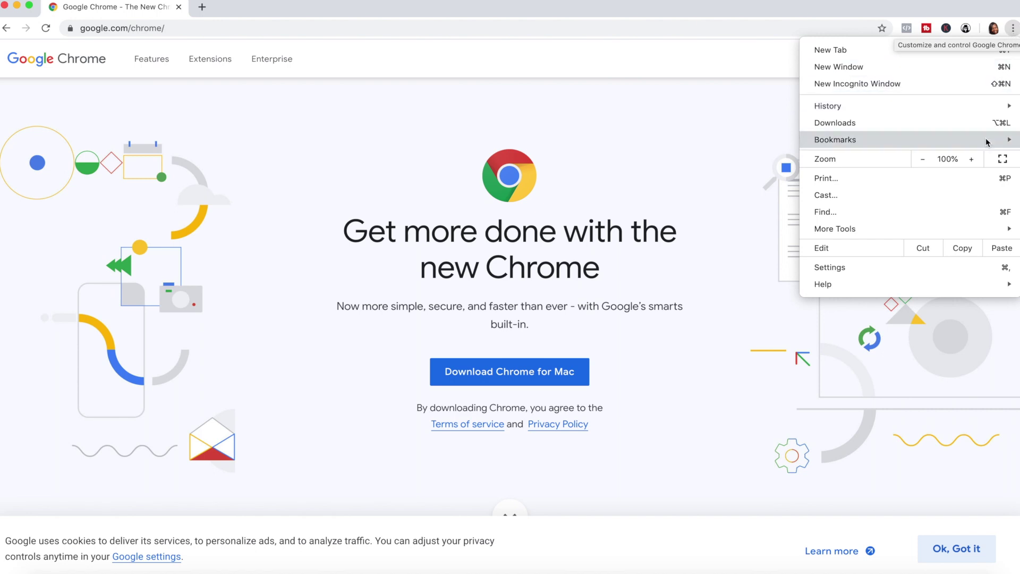
pyautogui.moveTo(991, 234)
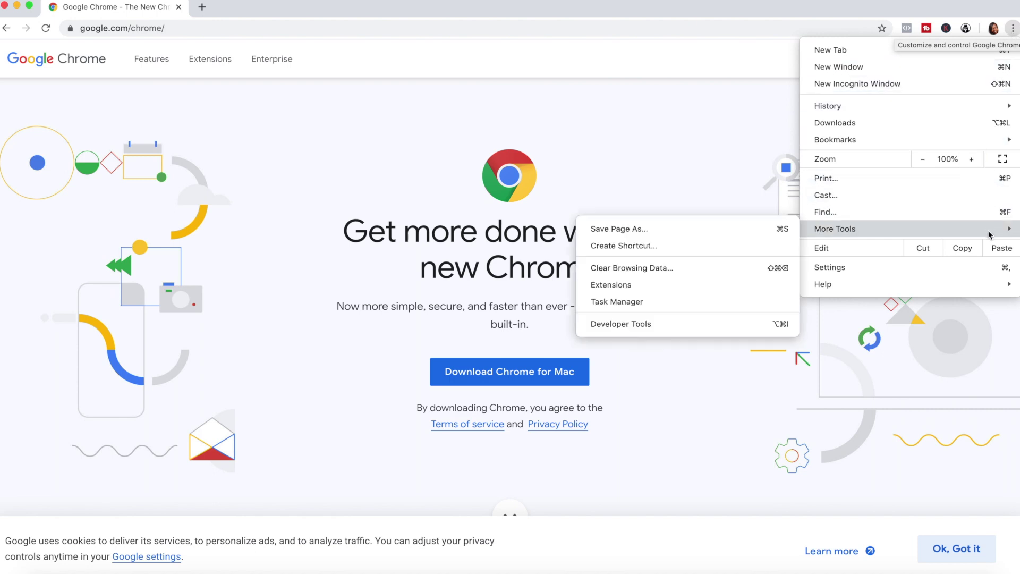
pyautogui.click(752, 285)
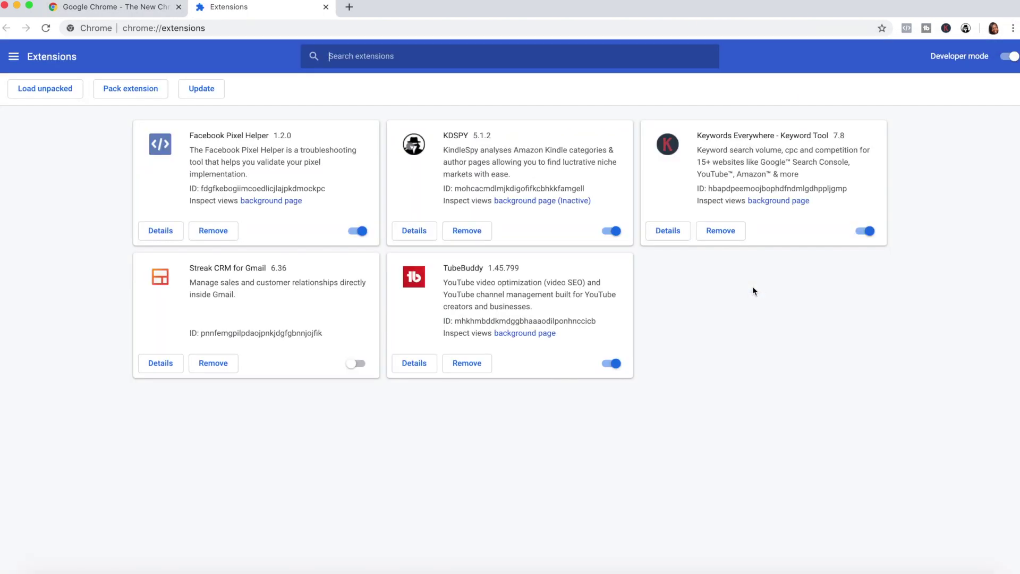
pyautogui.click(19, 60)
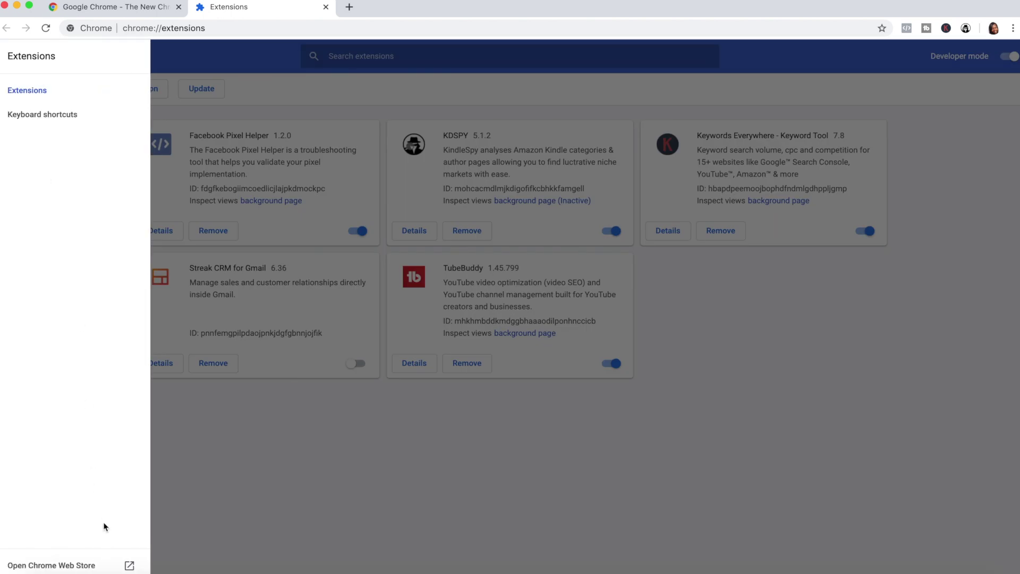
pyautogui.click(105, 565)
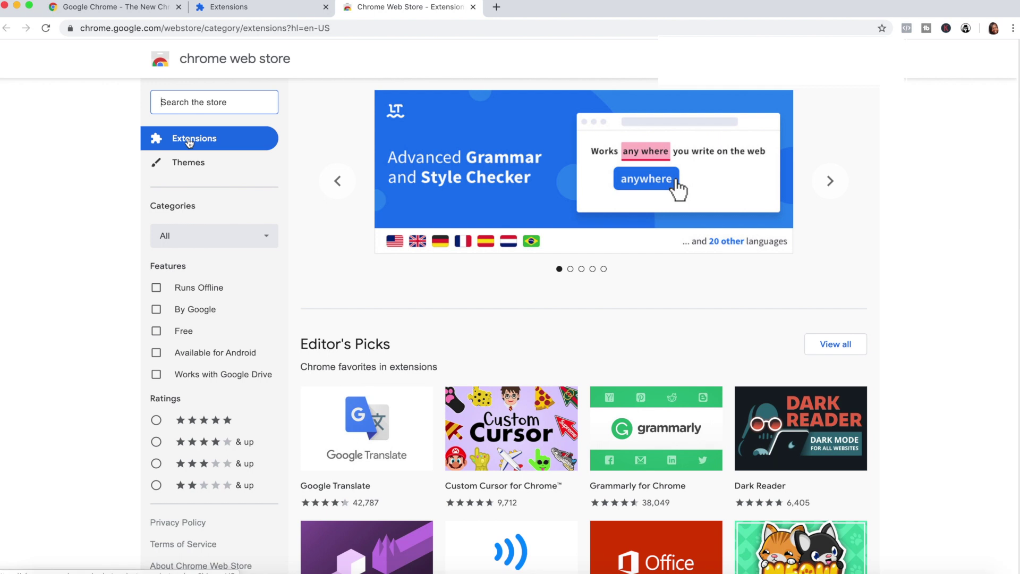
# Search the Web Store for 'grammarly' and install Grammarly for Chrome
pyautogui.write('g')
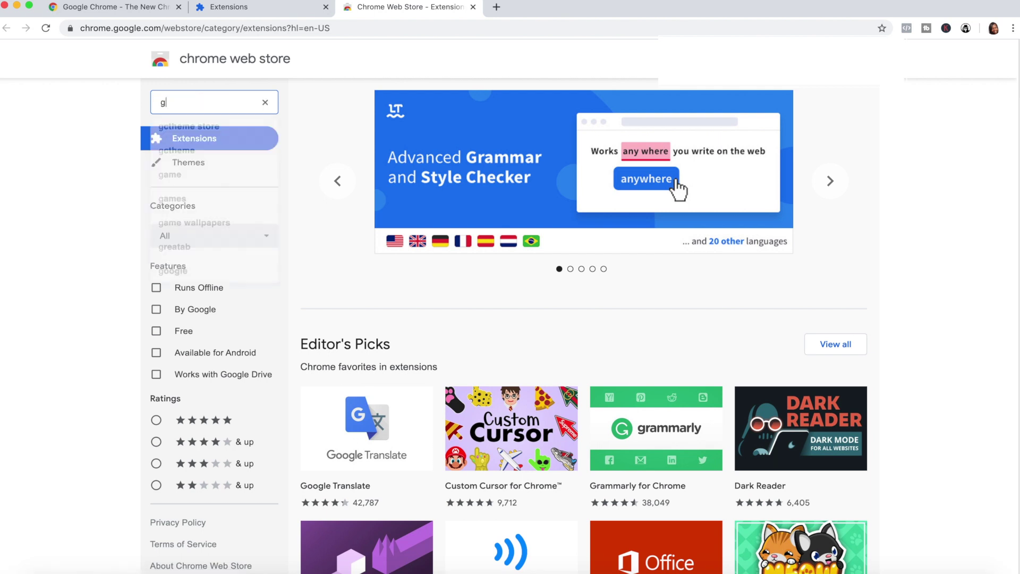
pyautogui.write('rammarly')
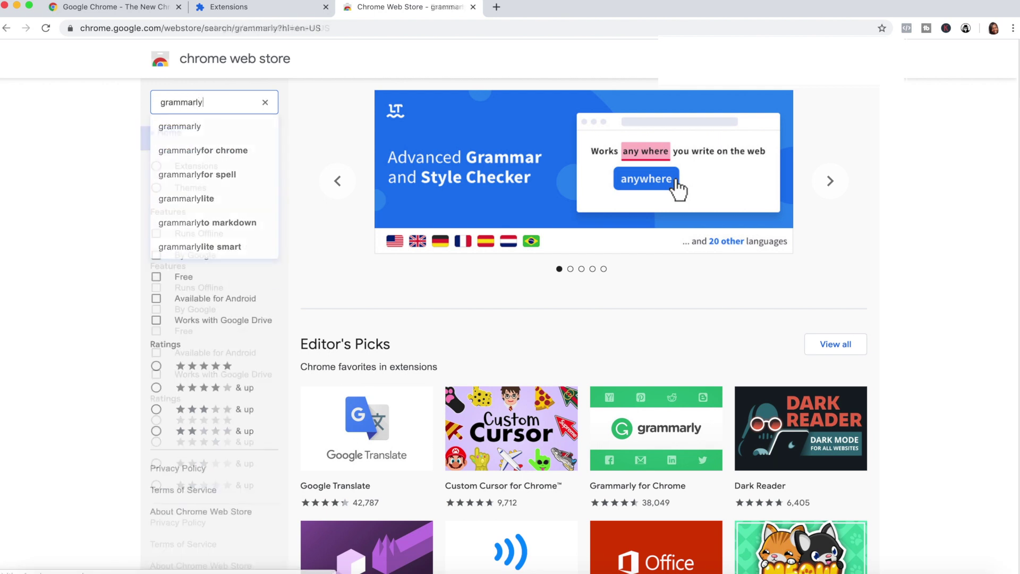
pyautogui.press('Return')
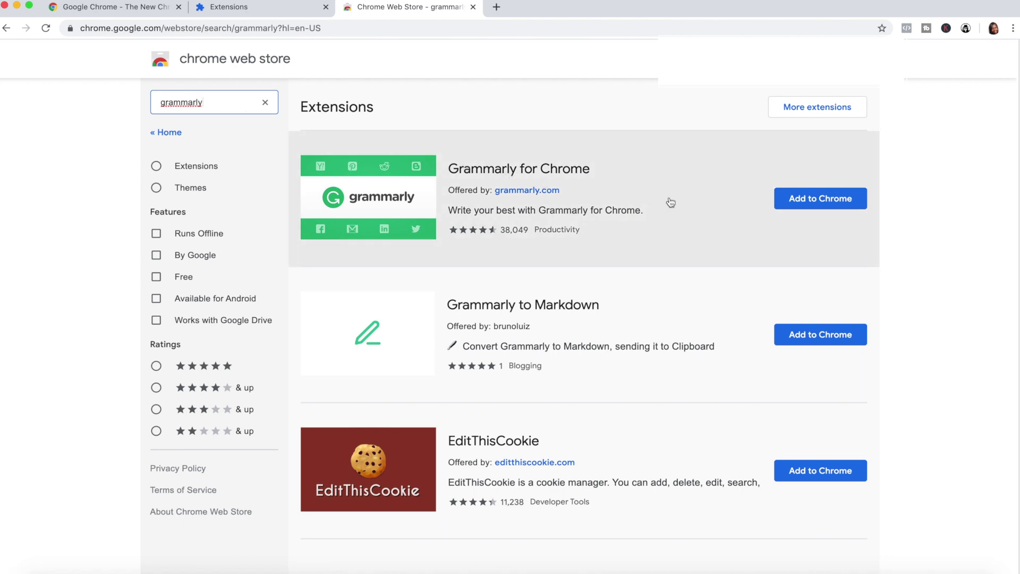
pyautogui.click(811, 202)
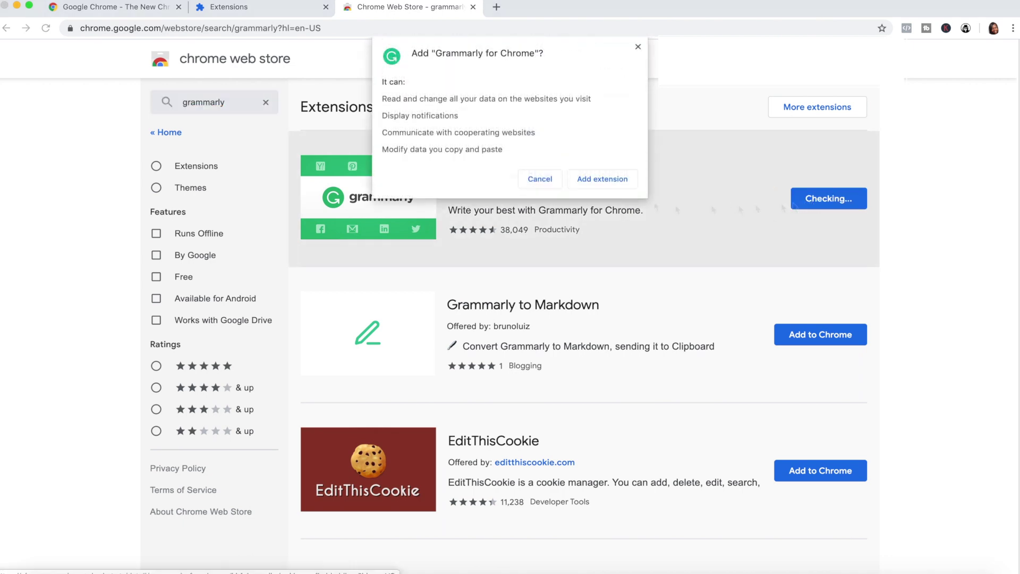
pyautogui.click(592, 180)
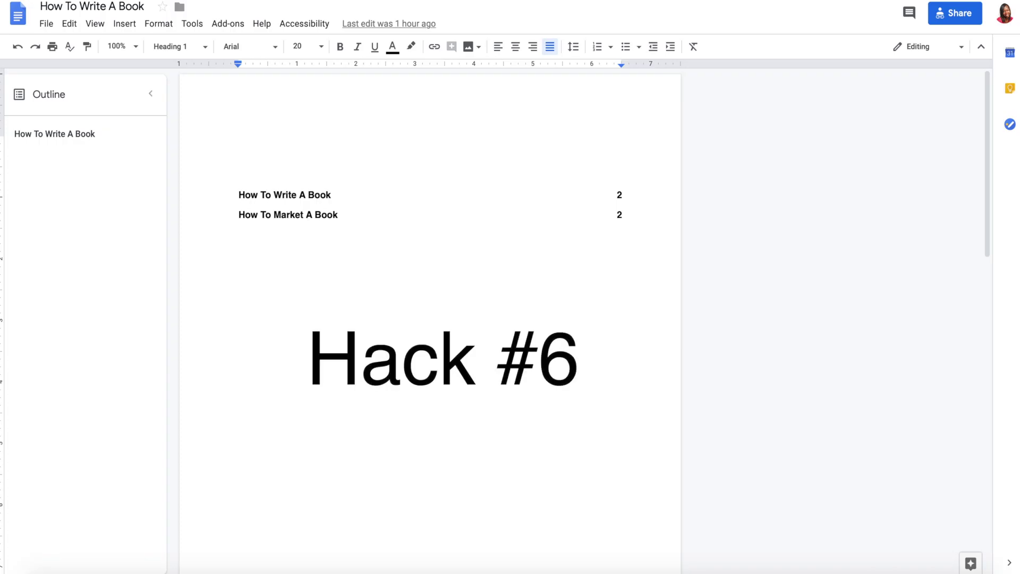
# Select the manuscript's whole first paragraph and apply the Normal text style
pyautogui.scroll(-10, 923, 503)
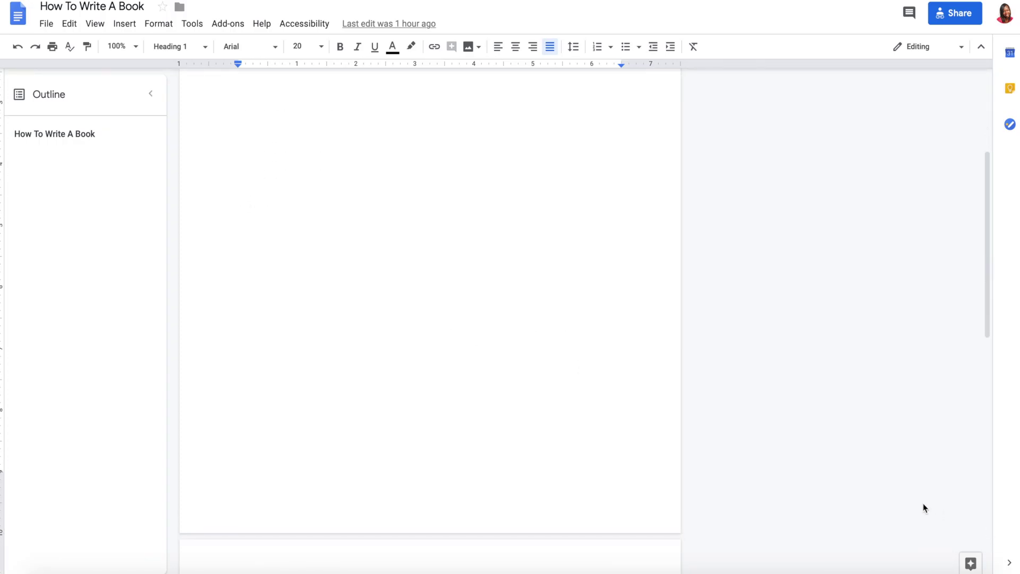
pyautogui.scroll(-3, 923, 503)
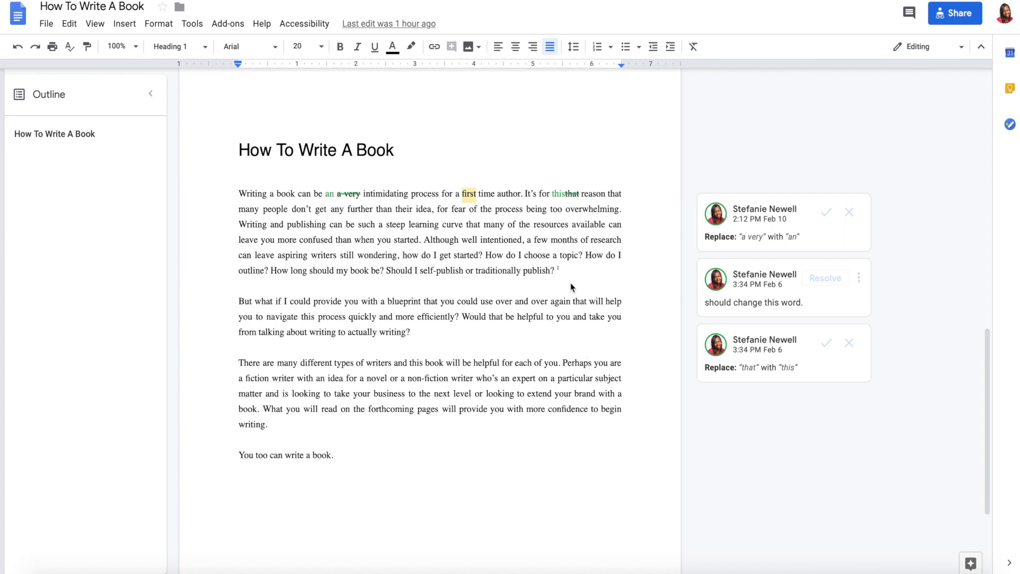
pyautogui.moveTo(567, 271); pyautogui.dragTo(239, 196)
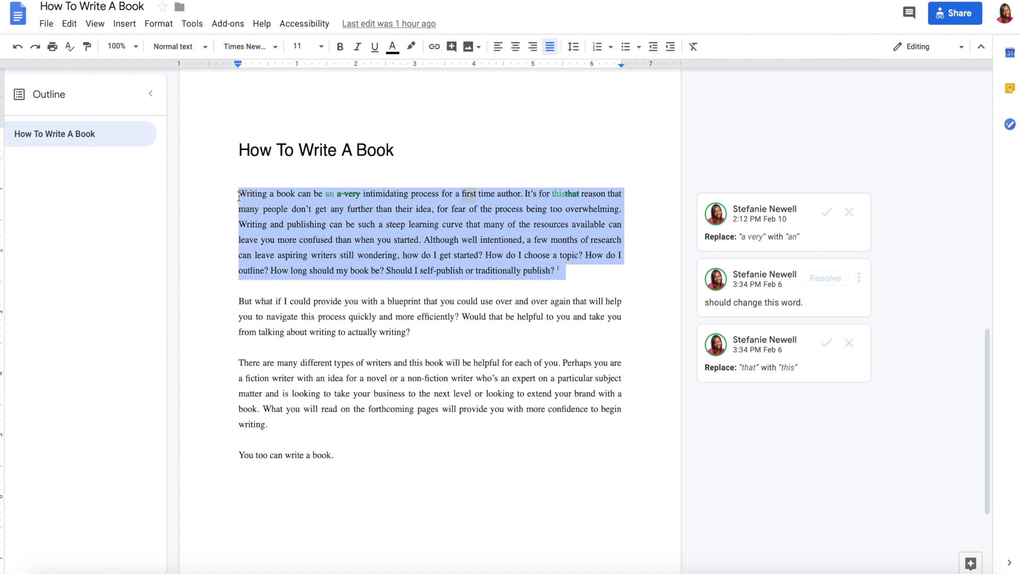
pyautogui.click(206, 48)
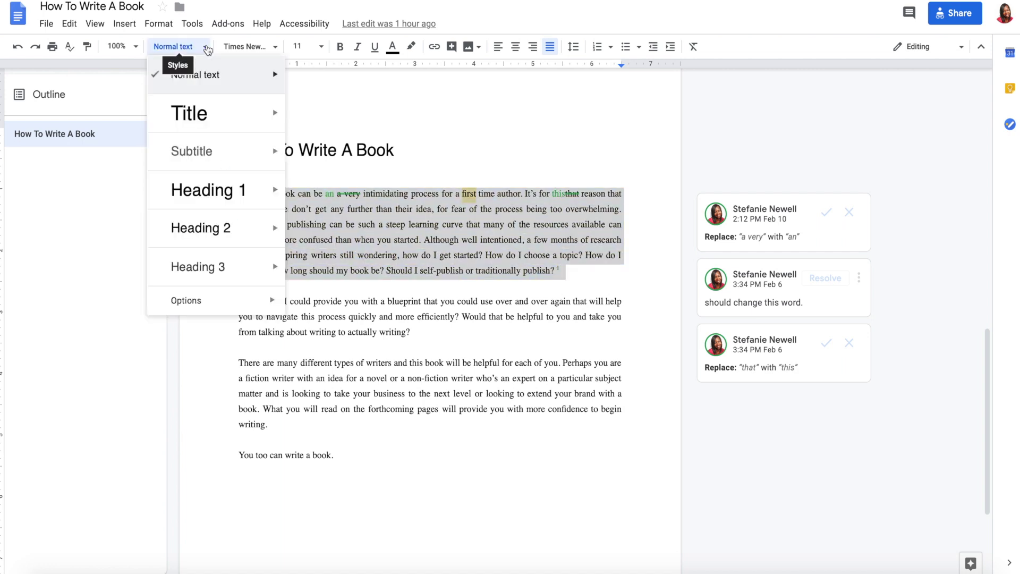
pyautogui.click(217, 75)
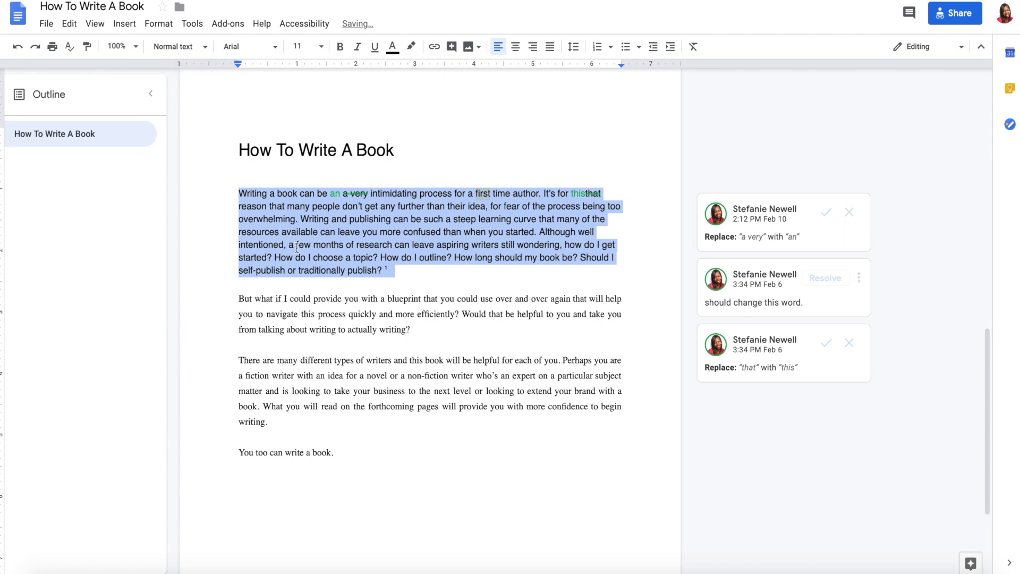